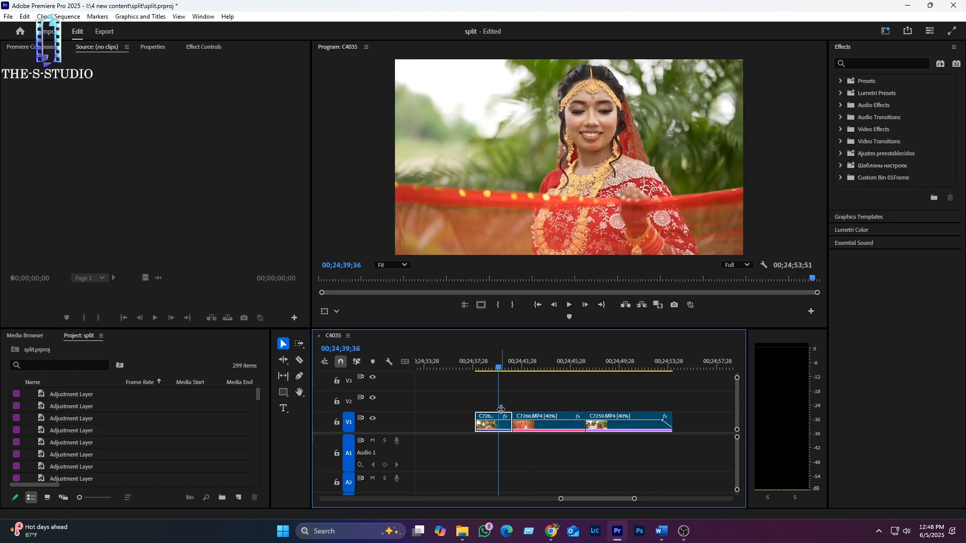
Turn the first clip, C7264.MP4, black and white by setting its Lumetri Color saturation to 0
left_click(846, 230)
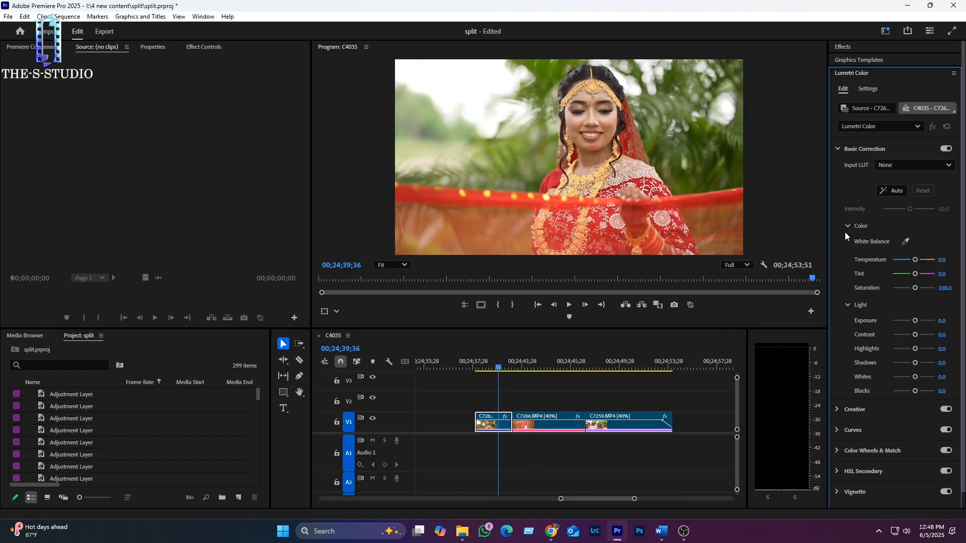
left_click(850, 74)
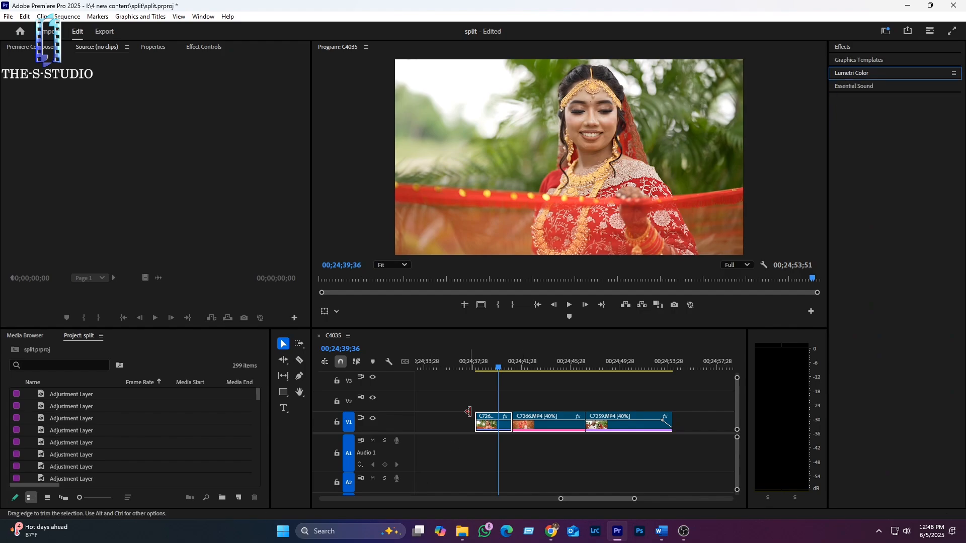
left_click(850, 73)
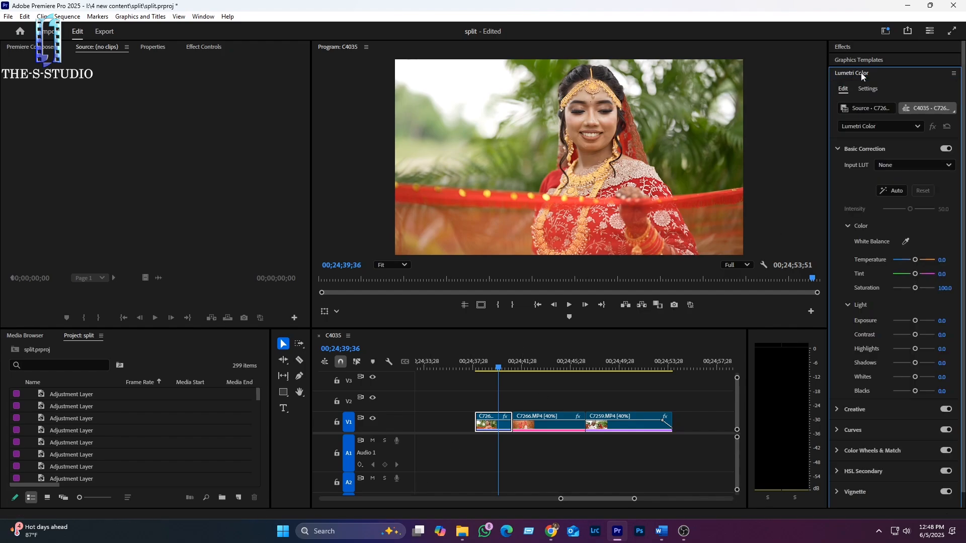
left_click(203, 17)
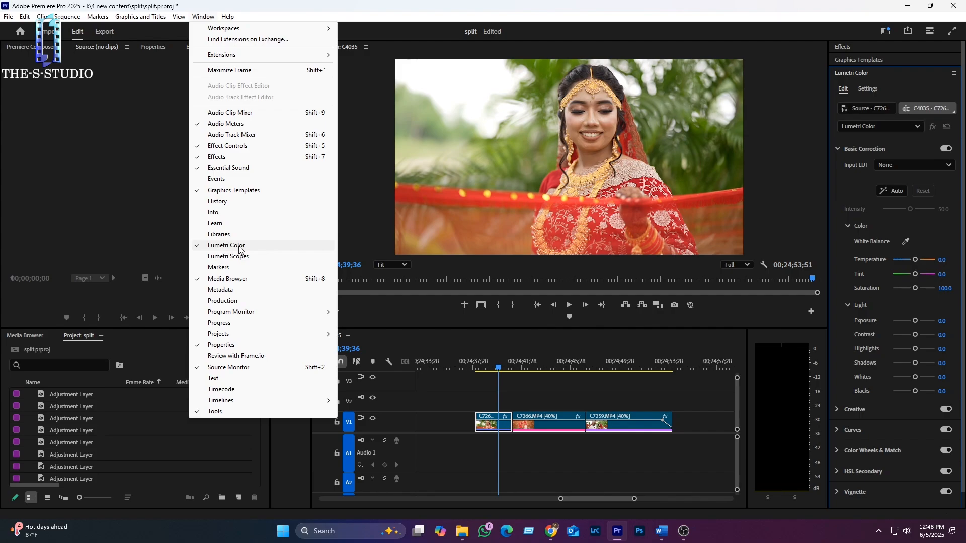
double_click(850, 72)
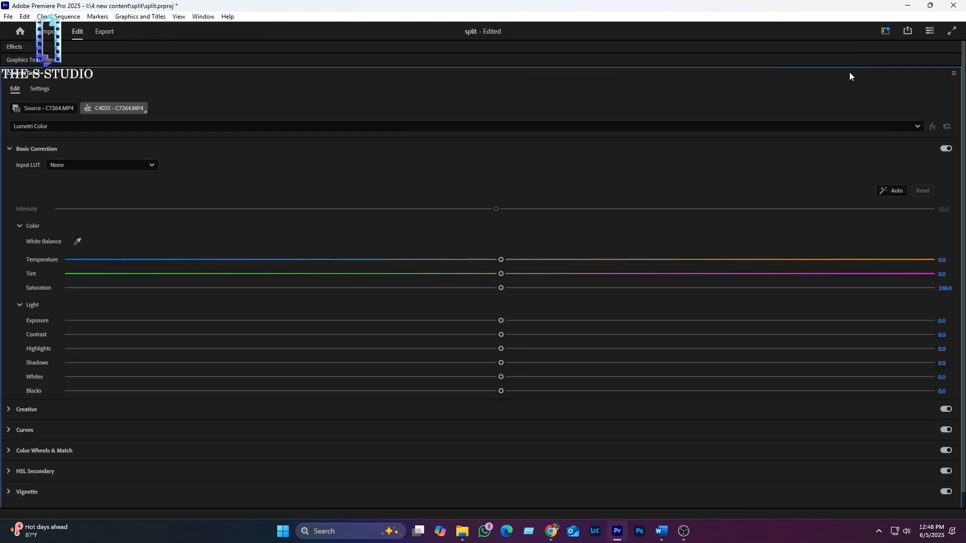
double_click(25, 75)
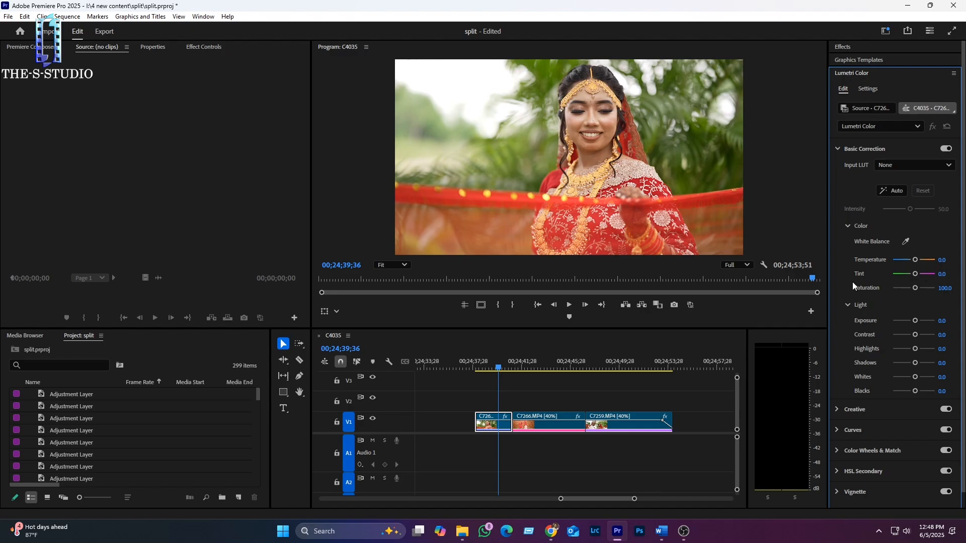
left_click_drag(917, 287, 892, 289)
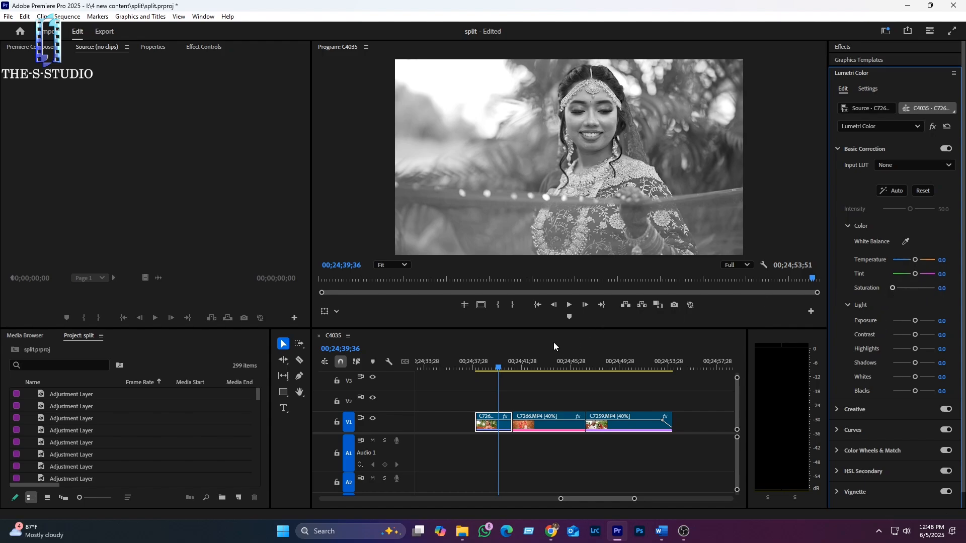
Play back the black-and-white clip through the cut into C7266.MP4
left_click(486, 370)
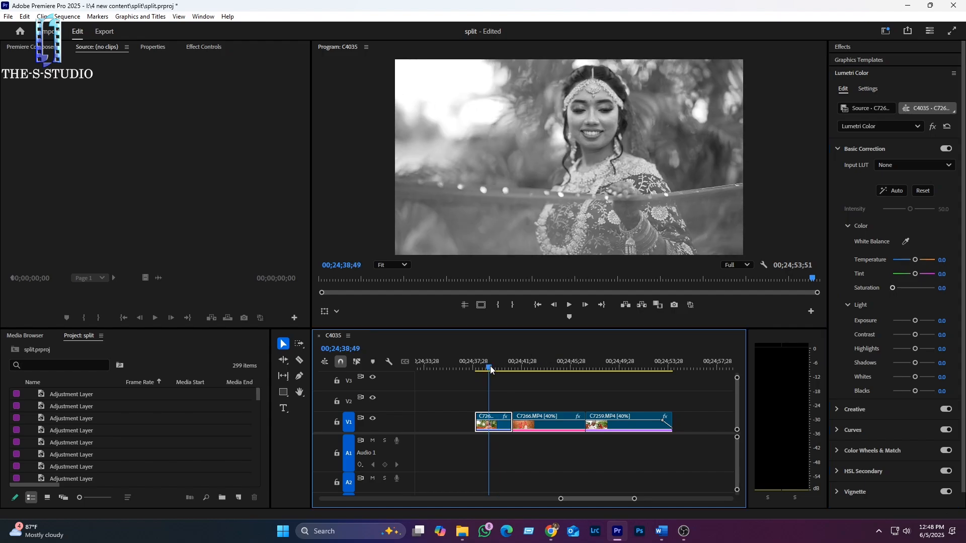
key("space")
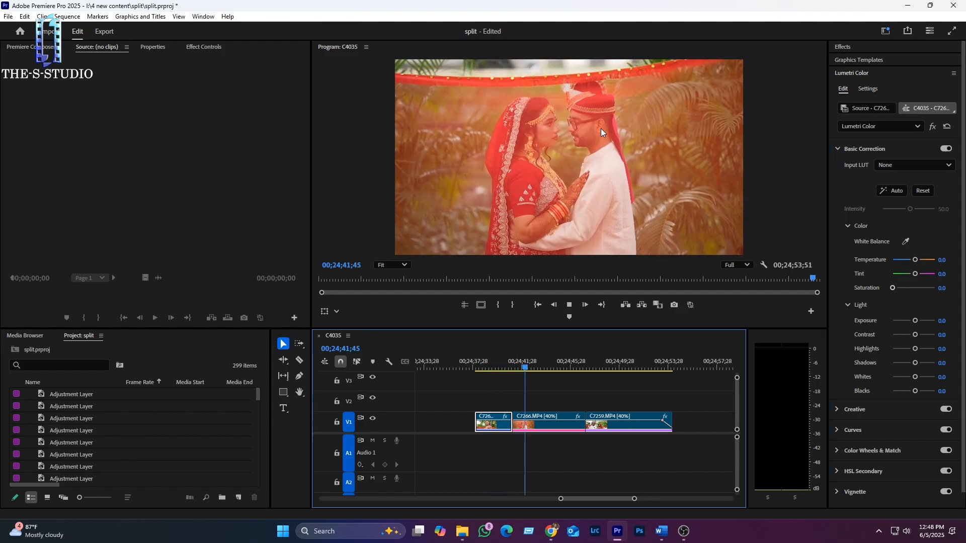
key("space")
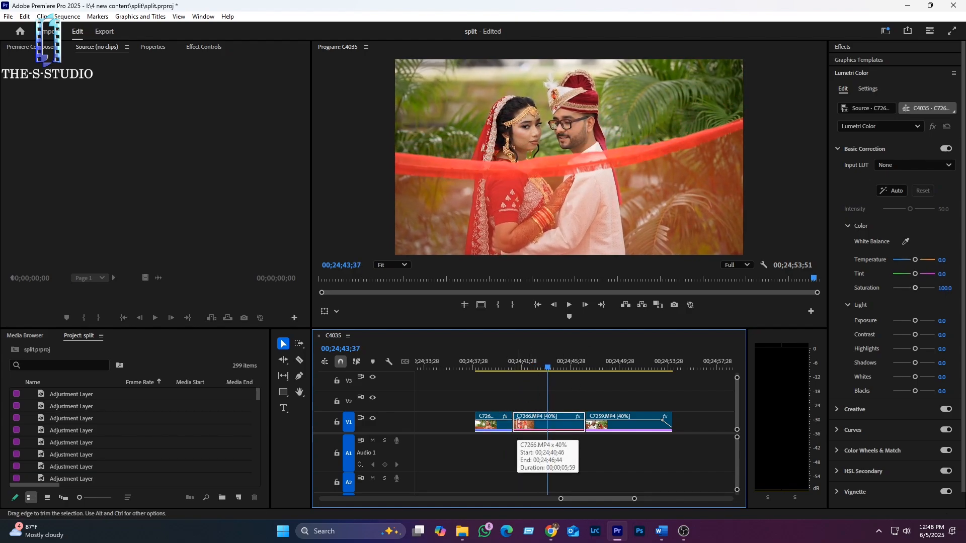
Apply the Split video transition from the Slide group to the cut between C7264.MP4 and C7266.MP4
left_click(848, 47)
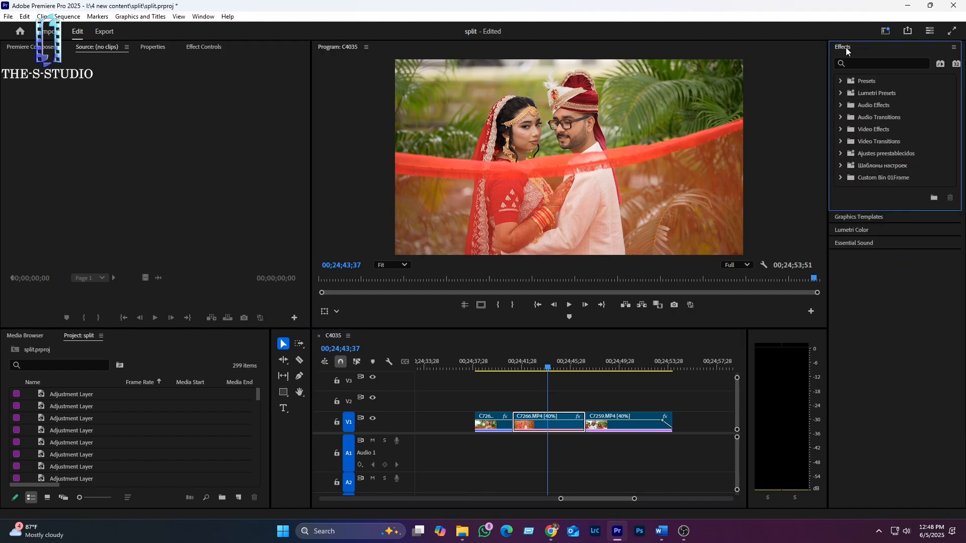
left_click(204, 16)
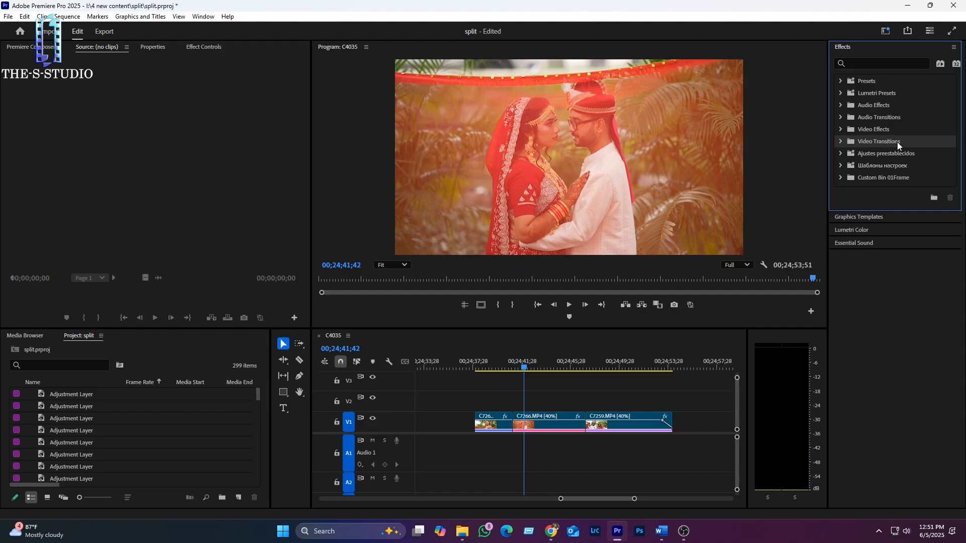
left_click(841, 142)
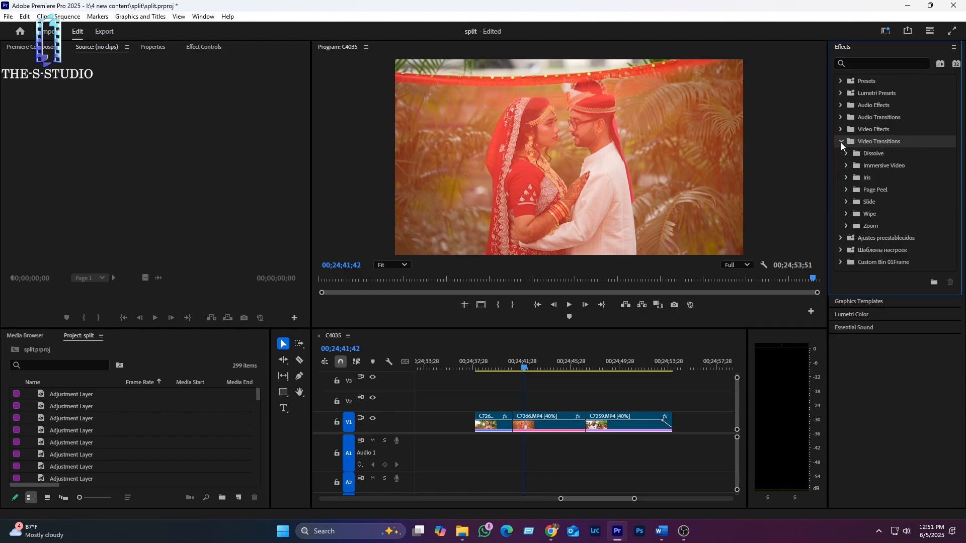
left_click(846, 202)
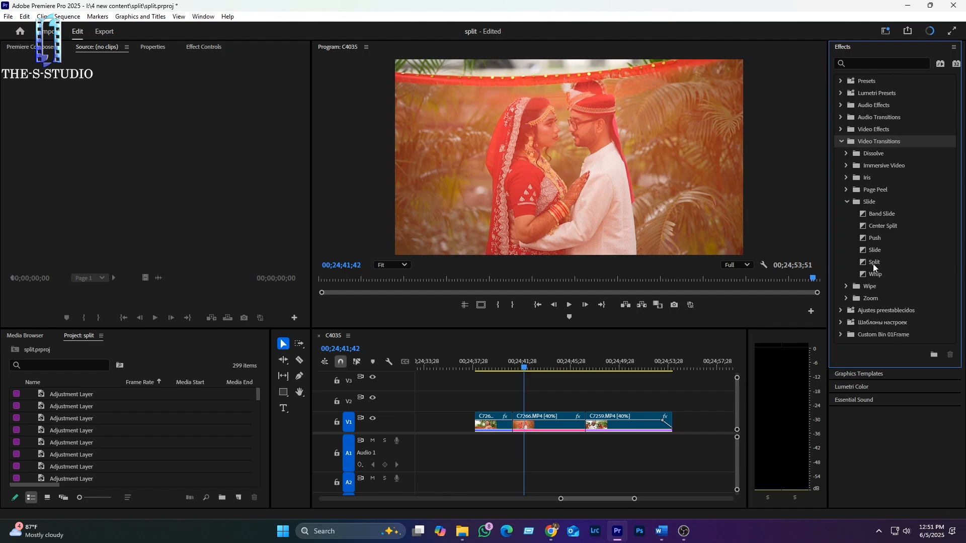
left_click_drag(873, 263, 570, 390)
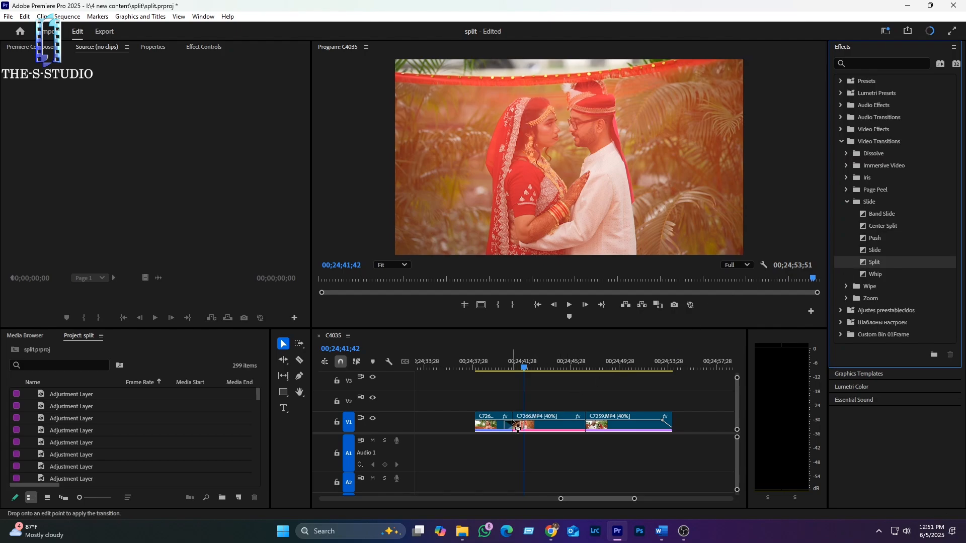
left_click_drag(517, 429, 511, 431)
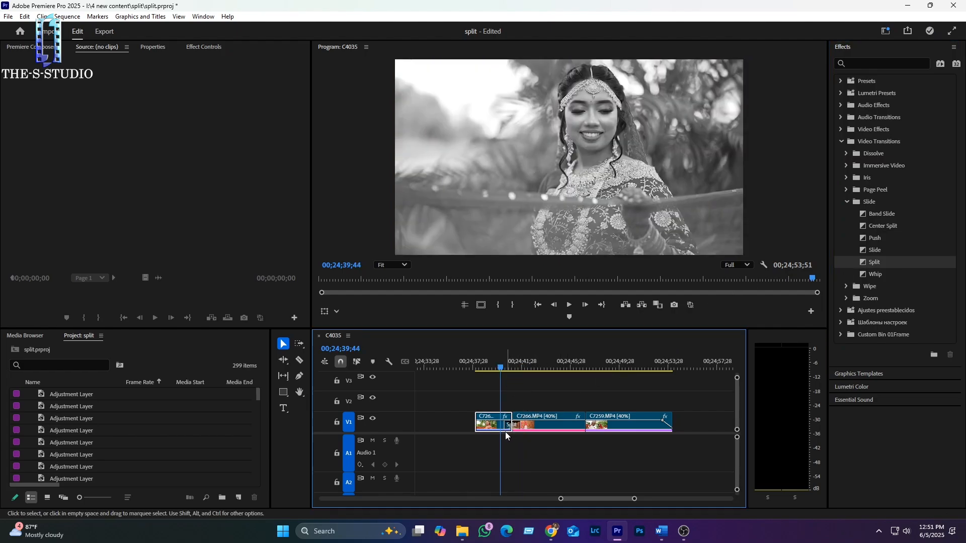
Play back the Split transition between the first two clips twice
key("space")
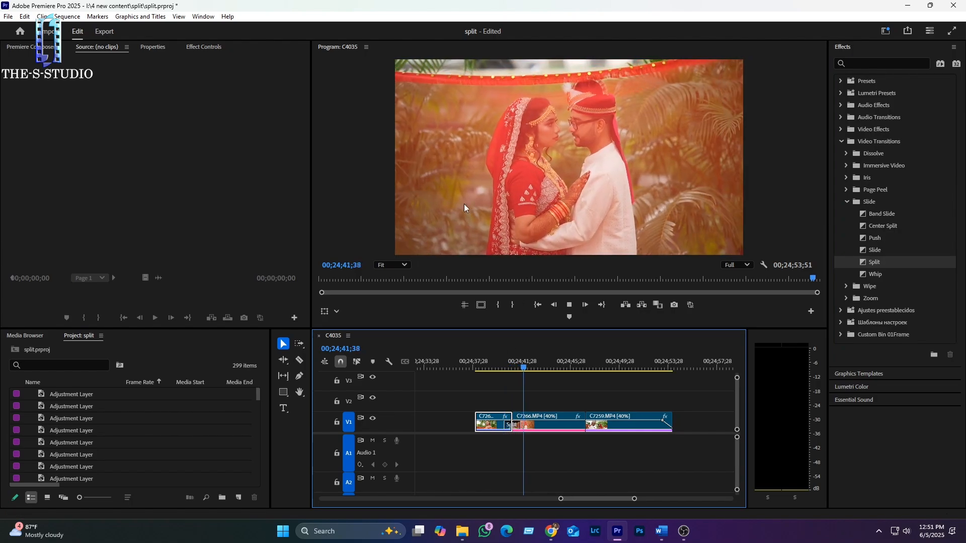
key("space")
left_click(504, 366)
key("space")
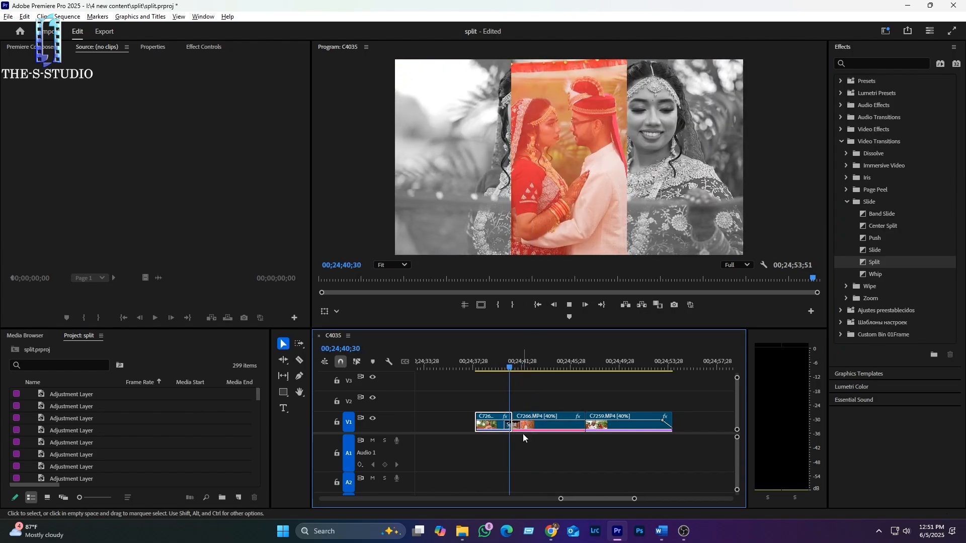
key("space")
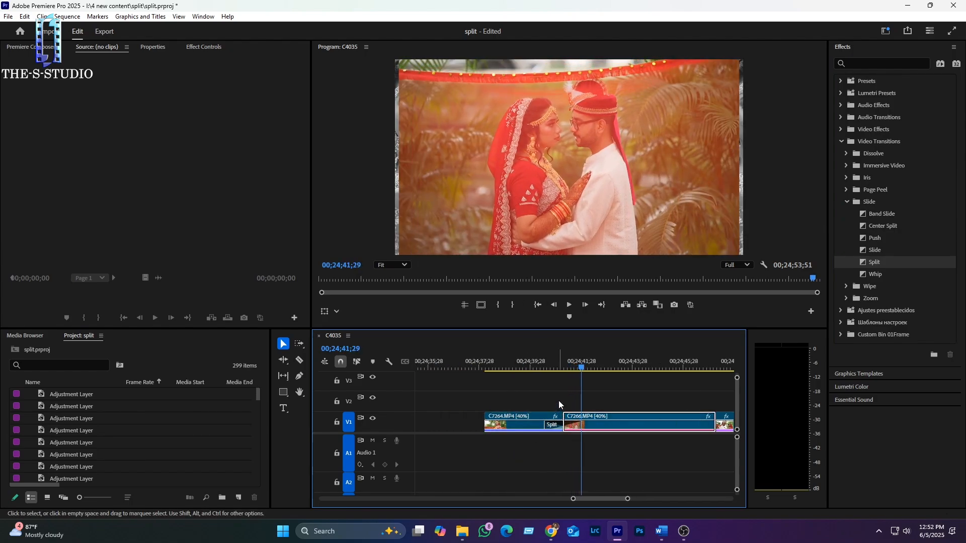
Select the Split transition at the first cut and show its settings in Effect Controls
left_click(563, 363)
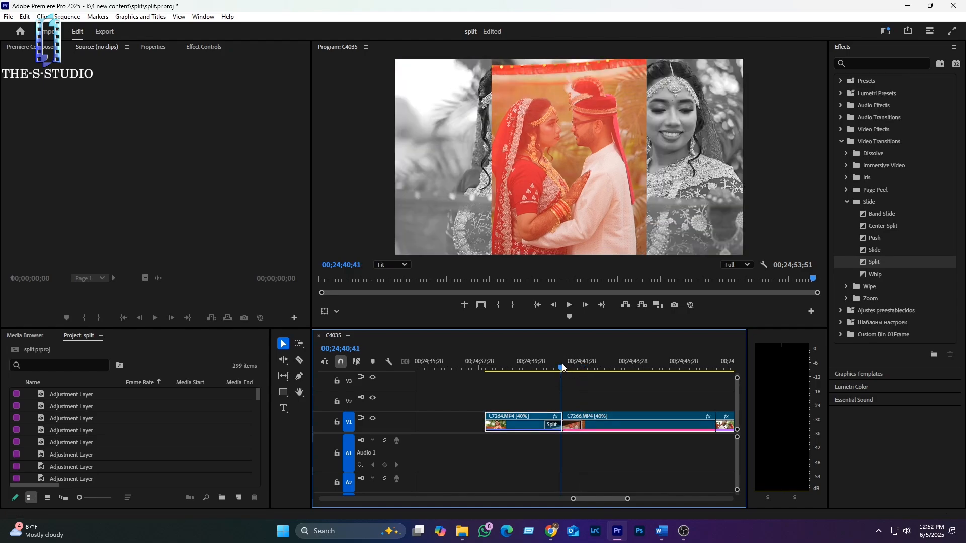
left_click(553, 426)
left_click(203, 47)
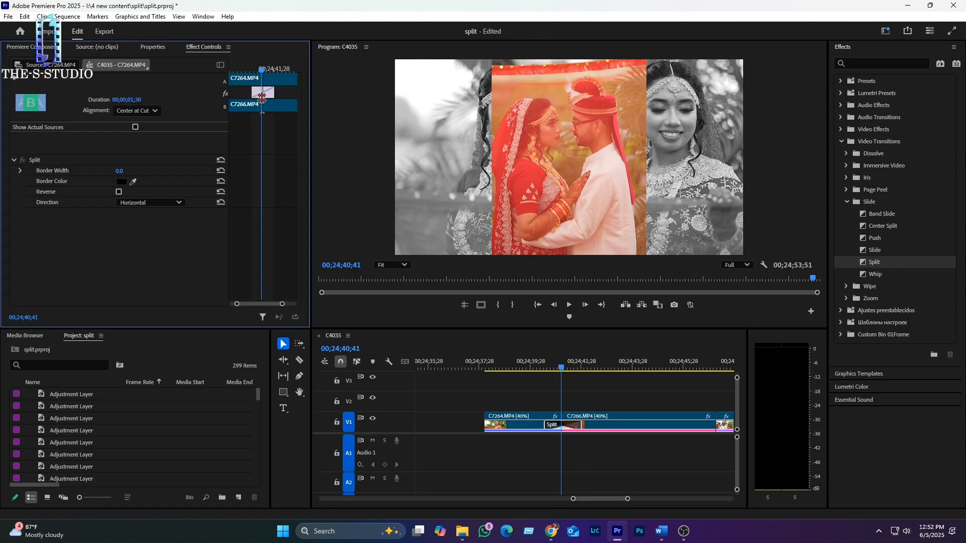
left_click(204, 17)
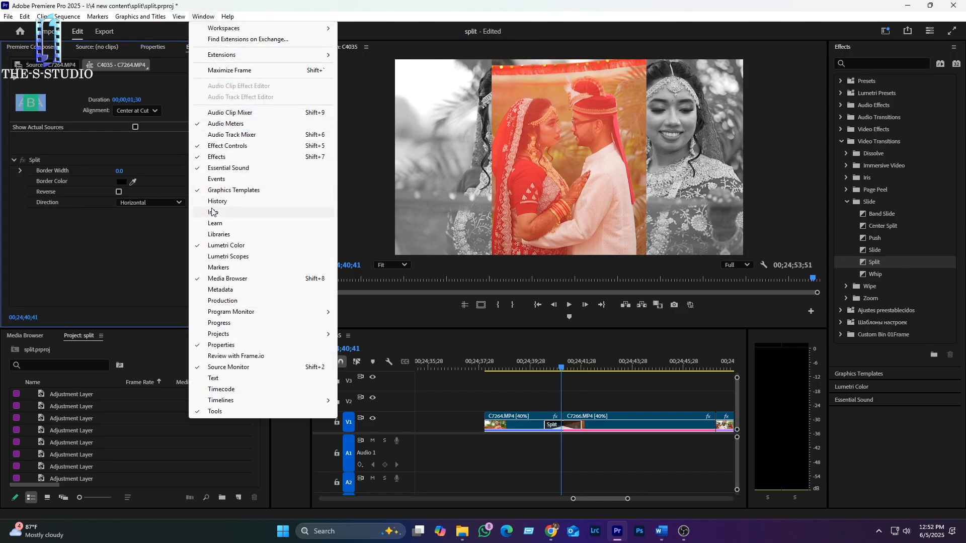
left_click(145, 261)
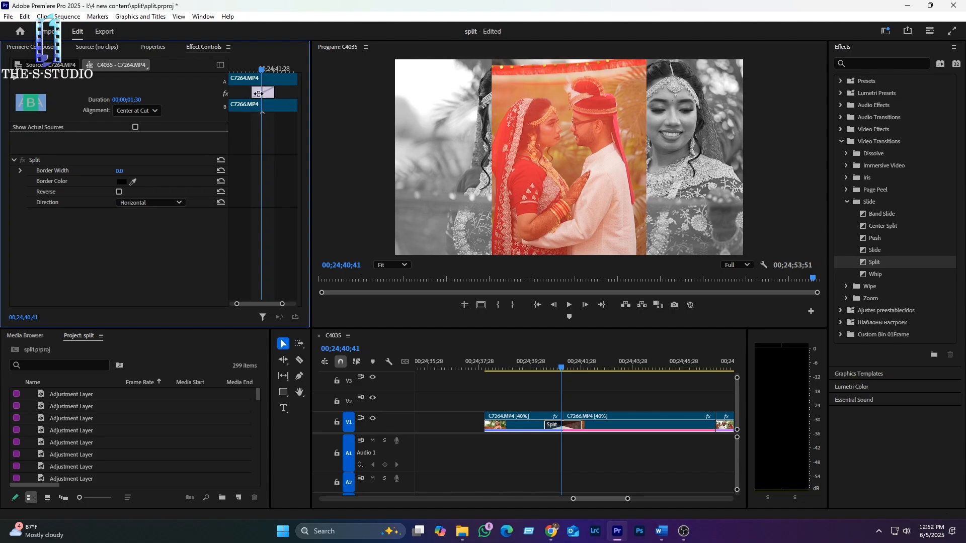
Lengthen the Split transition between the first two clips to a duration of 00;00;03;48
left_click(522, 366)
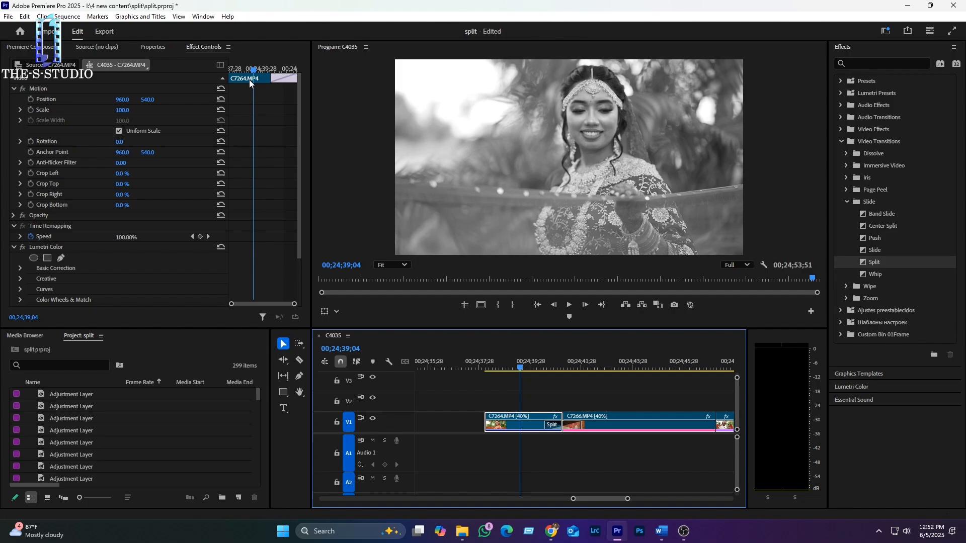
left_click(562, 426)
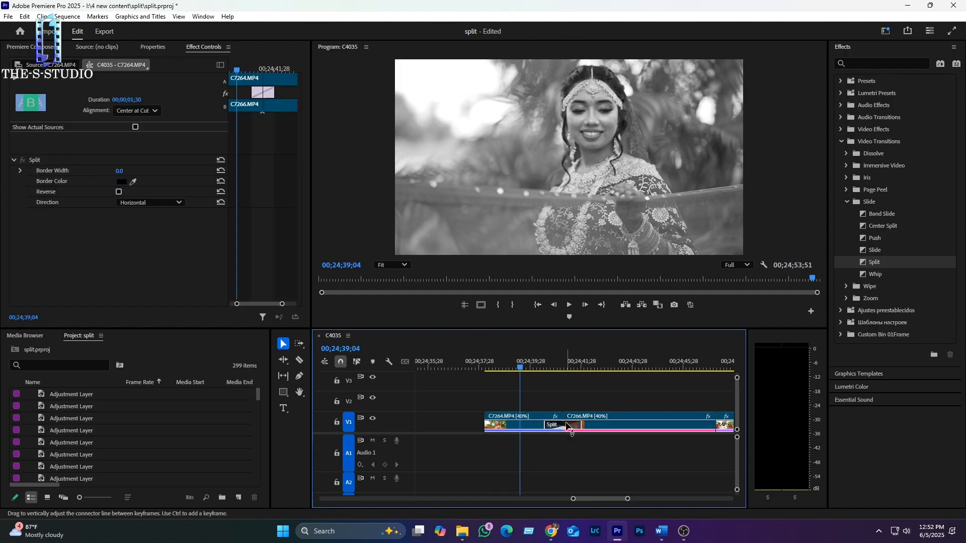
left_click(555, 372)
double_click(554, 429)
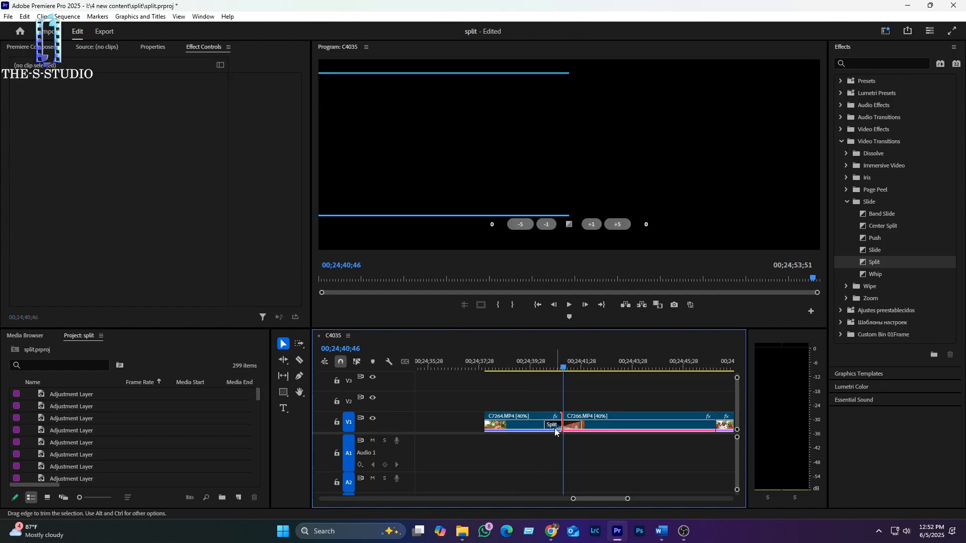
left_click(524, 273)
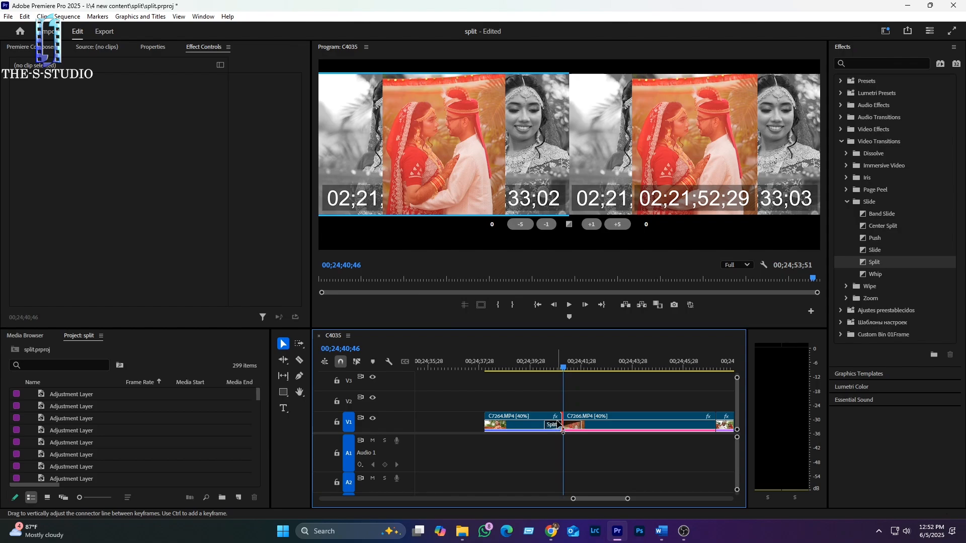
left_click(558, 427)
left_click(561, 427)
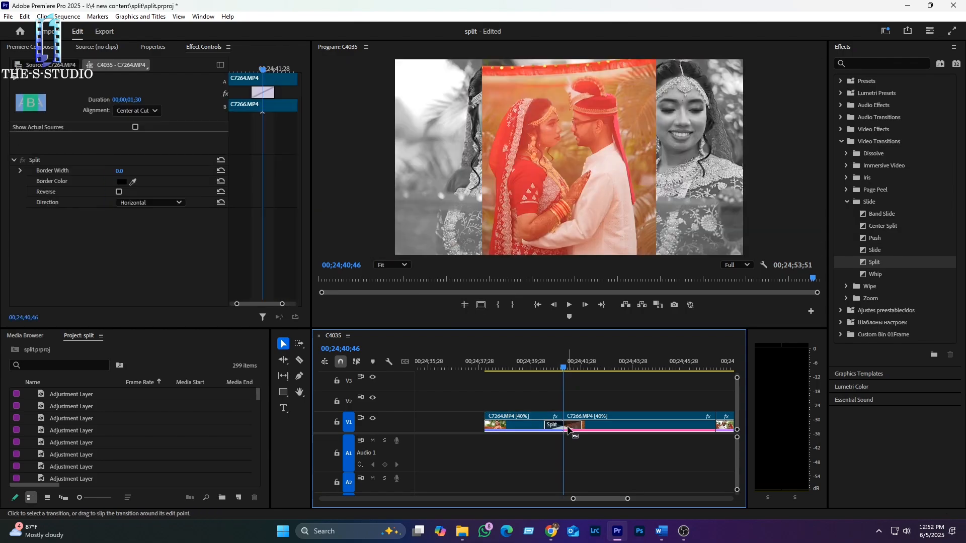
left_click(276, 91)
left_click_drag(276, 92, 237, 93)
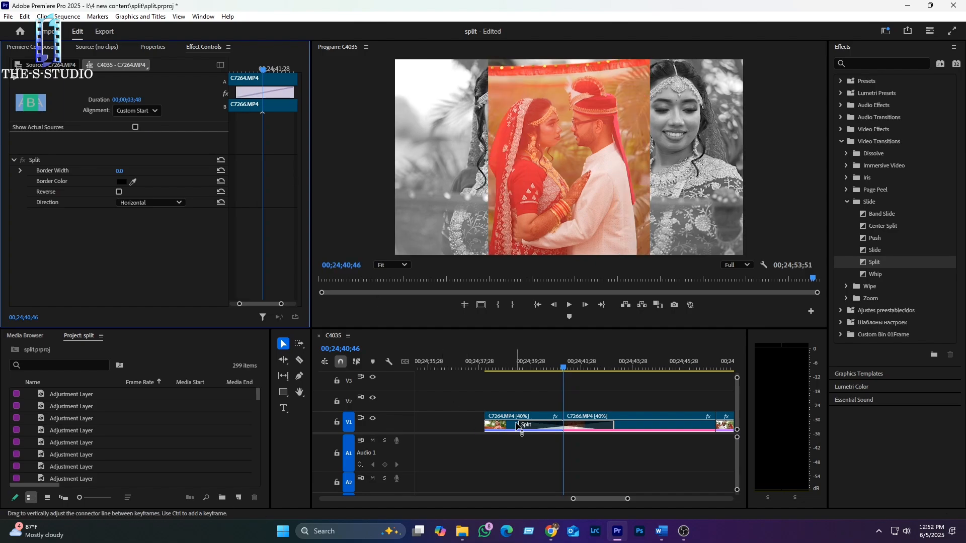
Shorten the Split transition to a duration of 00;00;00;46 and play it back
left_click_drag(522, 432, 562, 431)
left_click(553, 363)
key("space")
left_click(552, 362)
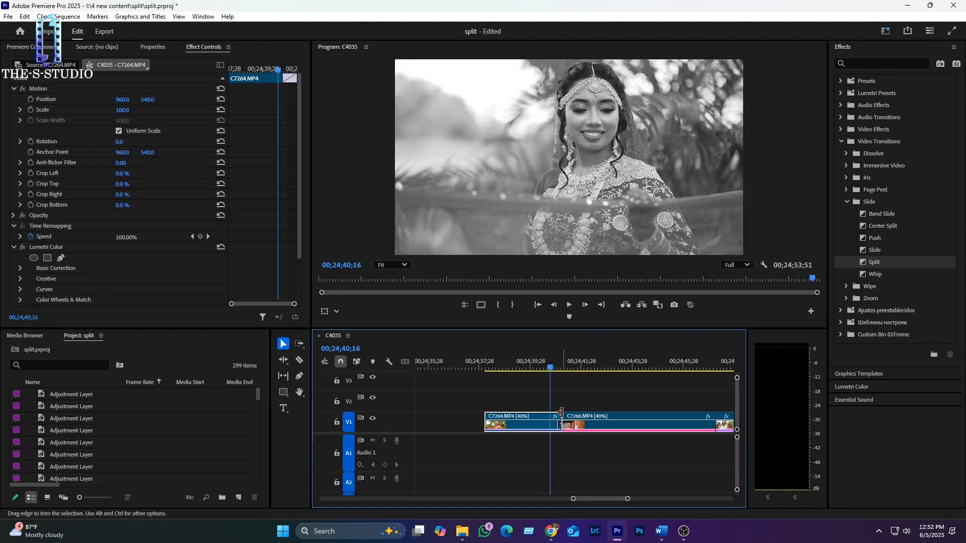
Extend the Split transition to a duration of 00;00;02;38, play it back, and reselect it with the playhead inside it
left_click(569, 429)
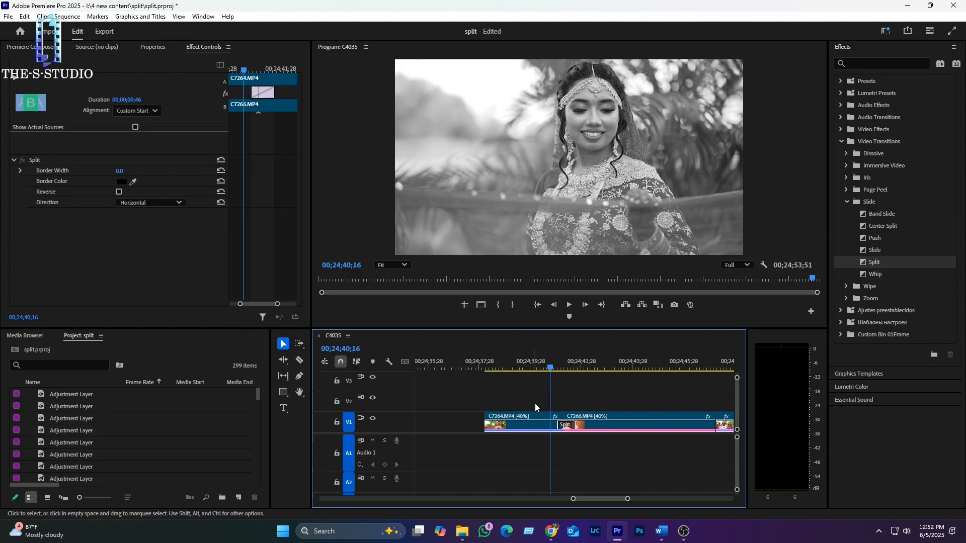
left_click_drag(556, 426, 541, 427)
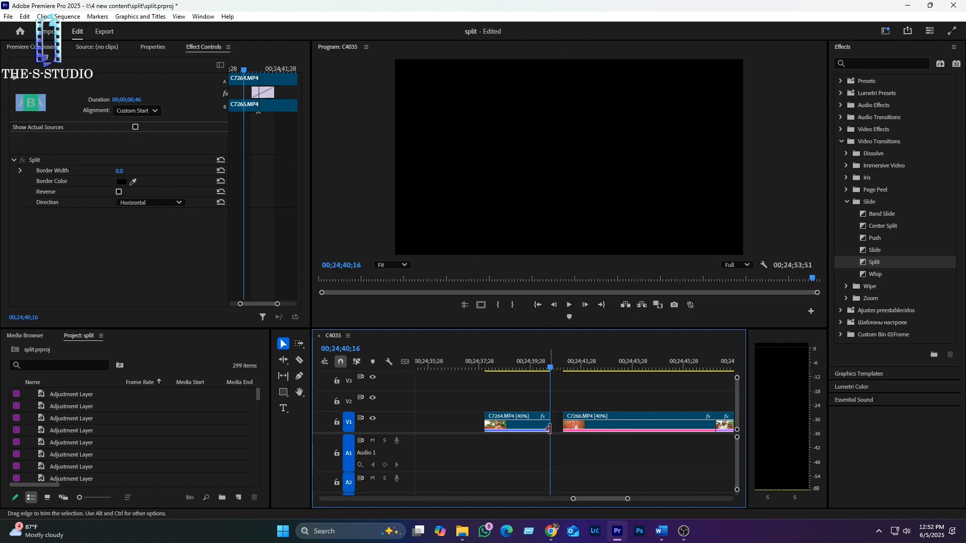
key("ctrl+z")
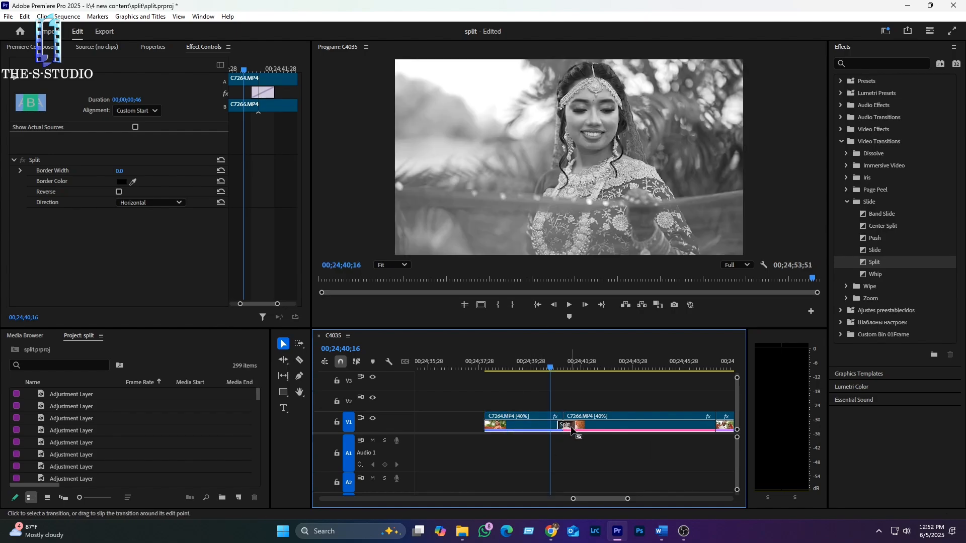
left_click_drag(575, 426, 600, 425)
left_click(532, 359)
key("space")
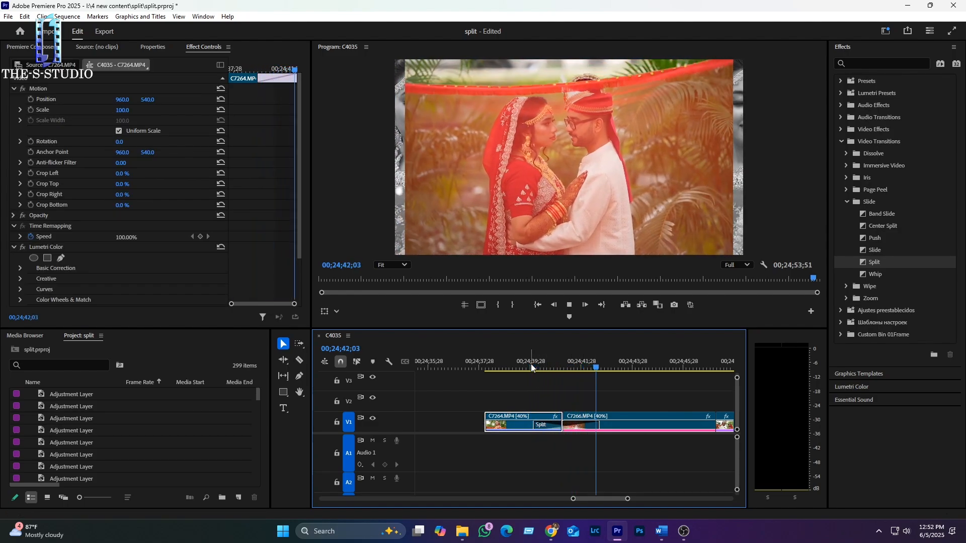
left_click(547, 366)
left_click(546, 424)
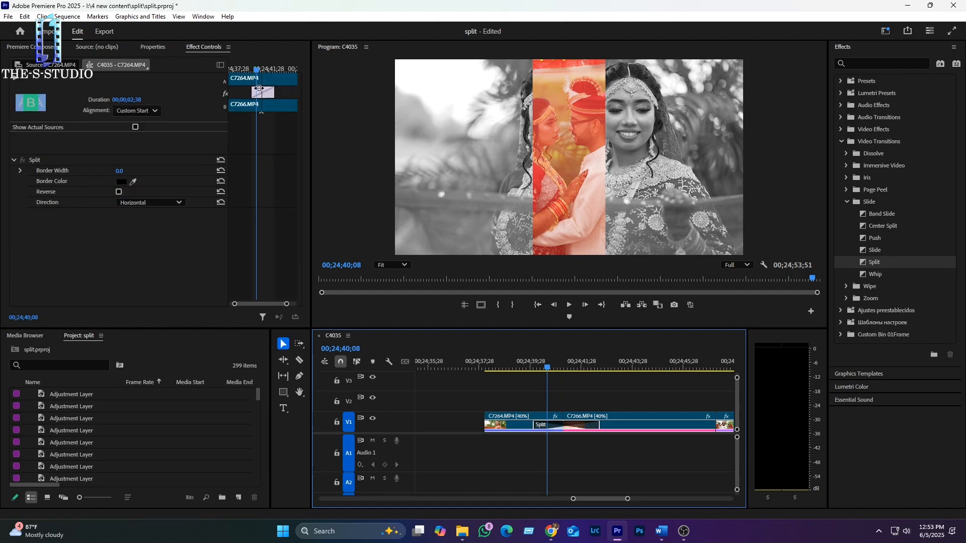
Shorten the Split transition at the first cut to a duration of 00;00;00;41, play it back, and reselect it
left_click_drag(261, 93, 263, 92)
key("space")
left_click(585, 427)
left_click(563, 426)
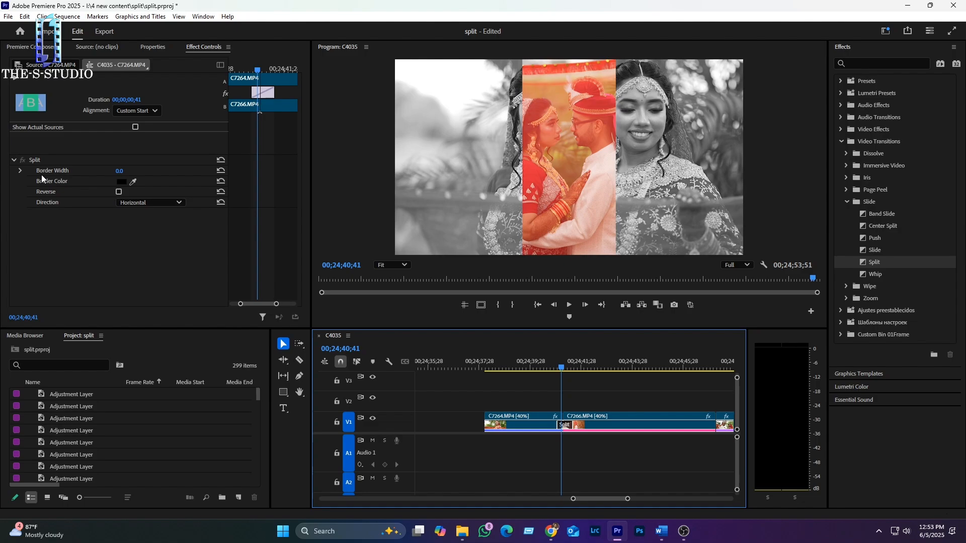
Give the Split transition a border with a width of 28.0 and a golden-yellow colour
left_click_drag(120, 172, 135, 172)
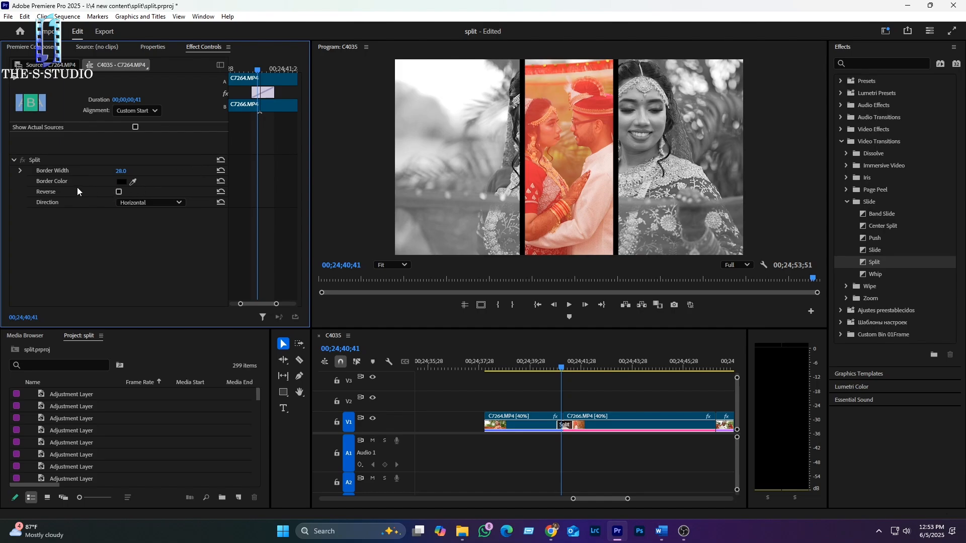
left_click(121, 182)
mouse_move(401, 234)
left_mouse_down()
mouse_move(475, 263)
mouse_move(447, 263)
mouse_move(488, 267)
mouse_move(501, 203)
left_mouse_up()
left_click(503, 253)
left_click_drag(440, 295, 427, 297)
left_click(553, 340)
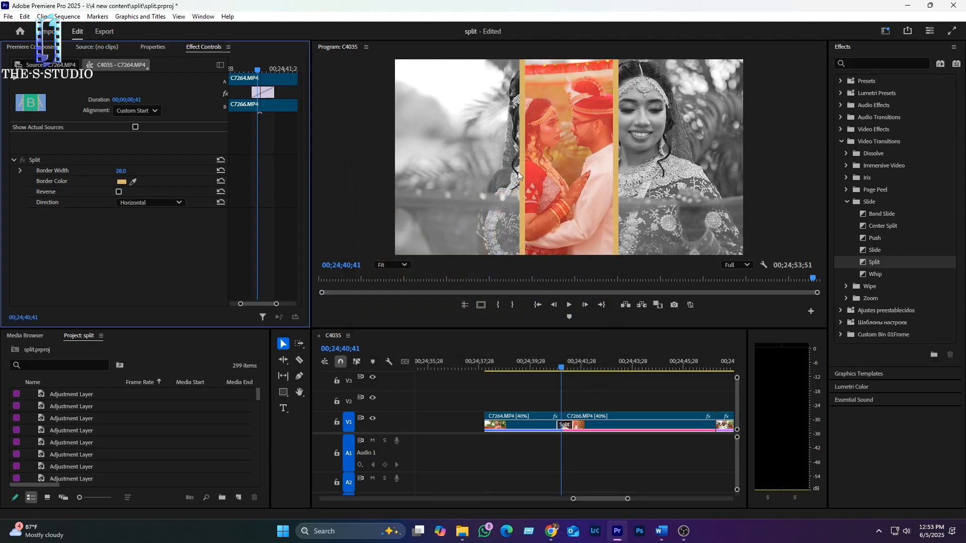
Play back the bordered Split transition and widen its border to 35.0
left_click_drag(563, 368, 556, 366)
key("space")
left_click(563, 367)
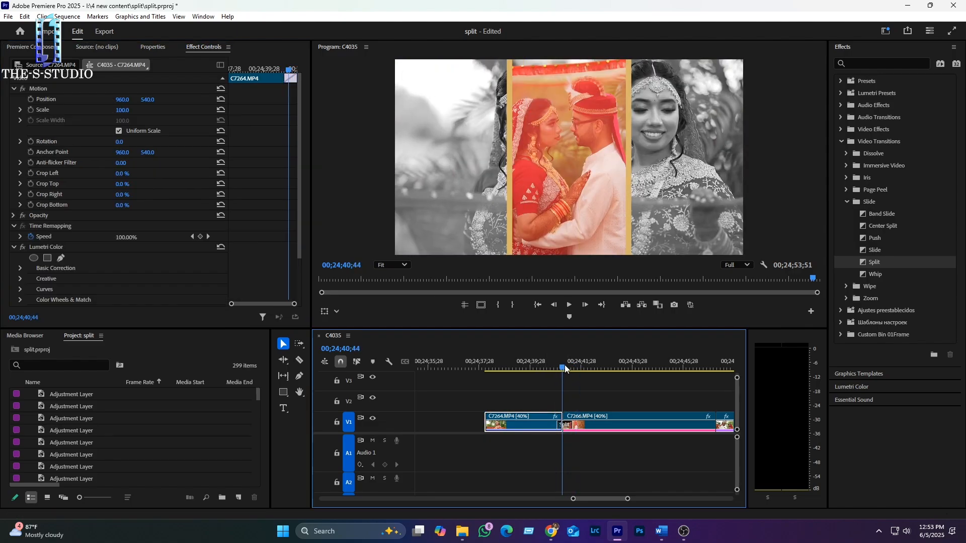
left_click(567, 428)
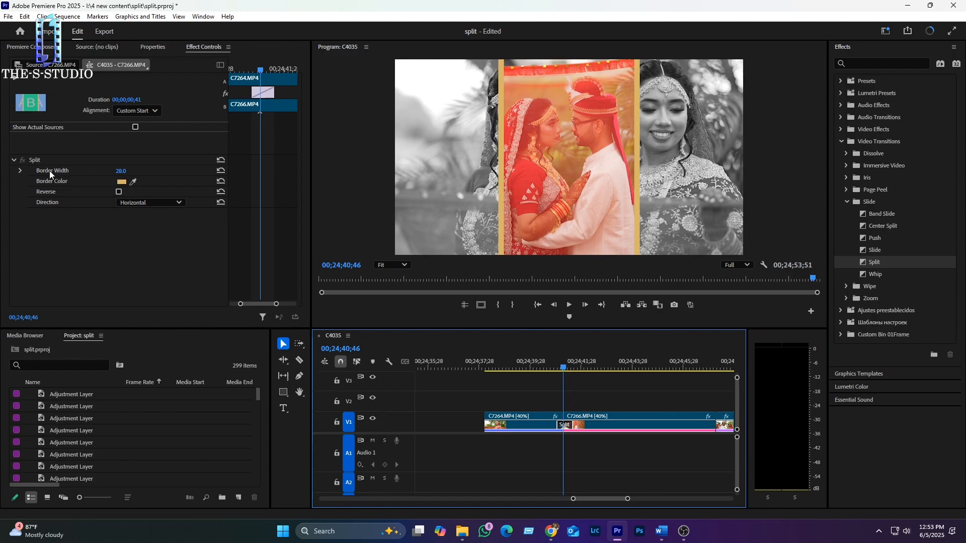
left_click_drag(121, 170, 134, 169)
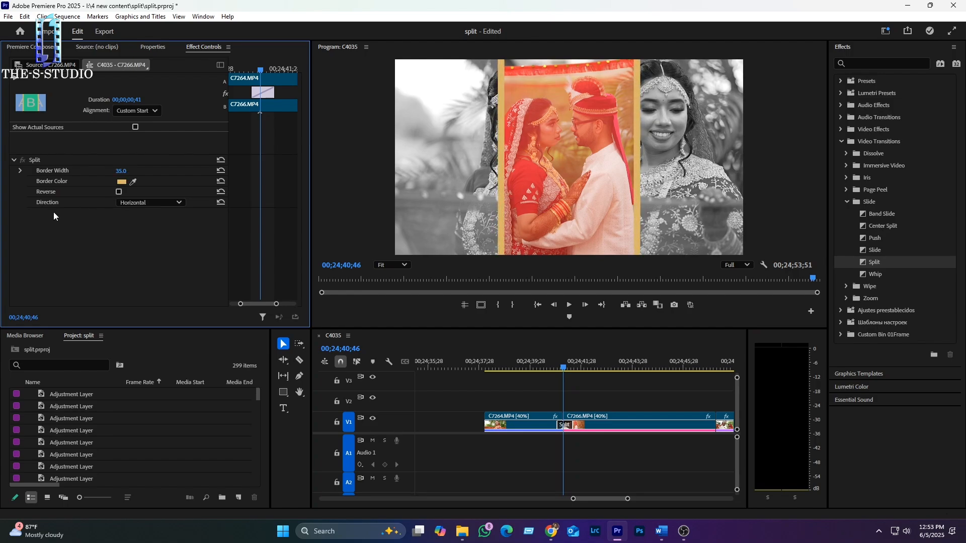
Enable Reverse for the Split transition and play it back from just before the cut
left_click(118, 191)
left_click(556, 362)
key("space")
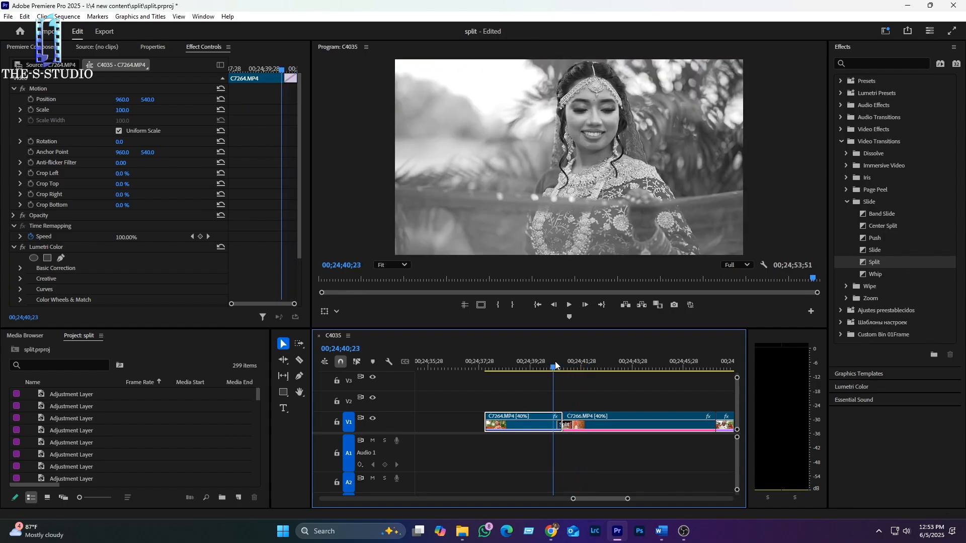
left_click(555, 362)
key("space")
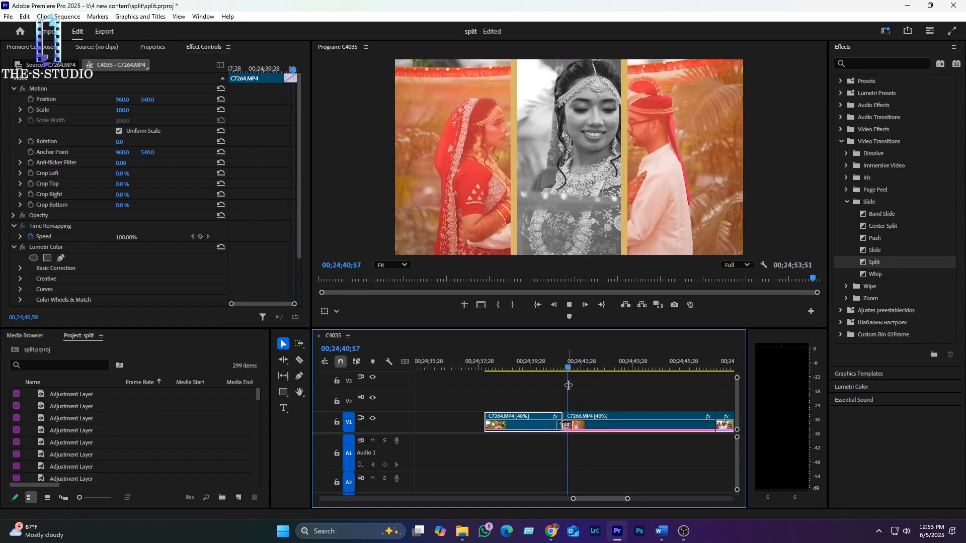
key("space")
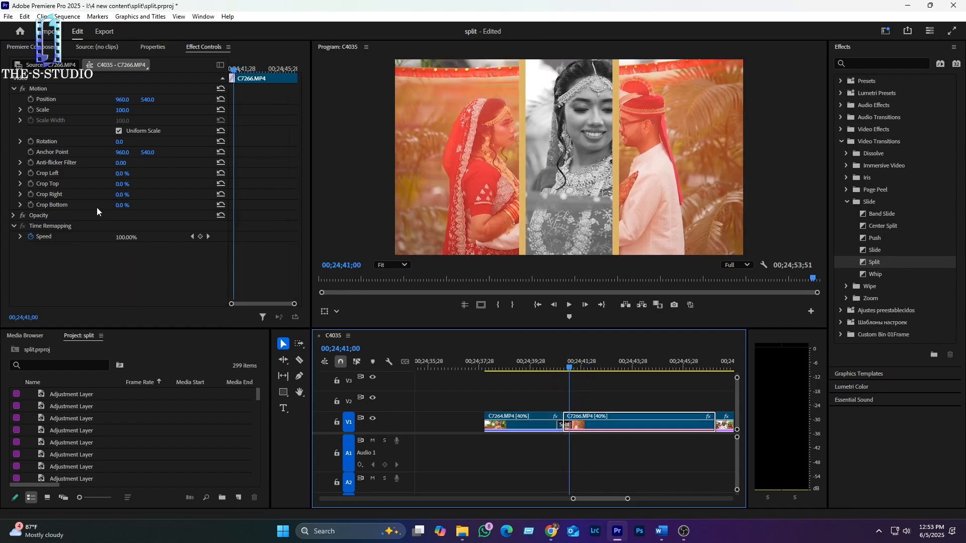
Change the Split transition's direction to Vertical and play it back
left_click(565, 427)
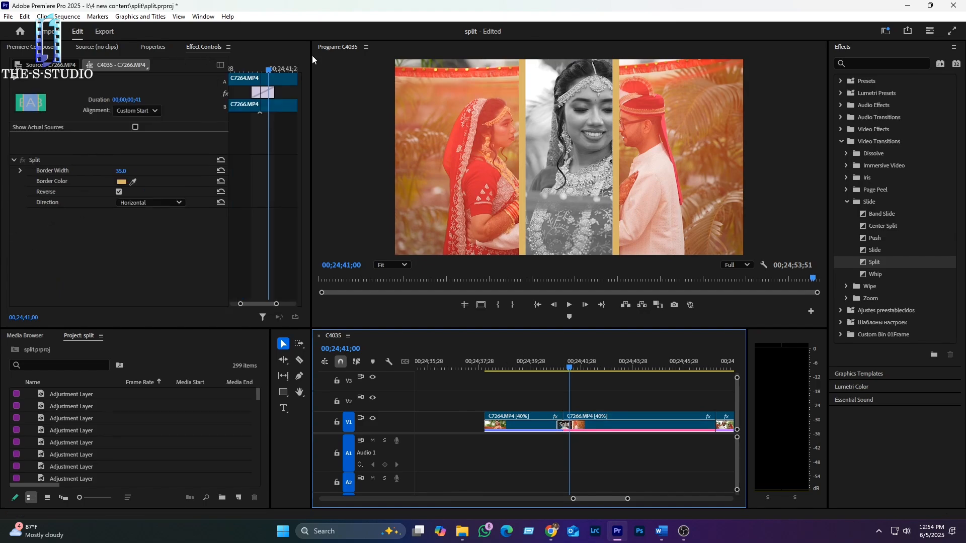
left_click(147, 202)
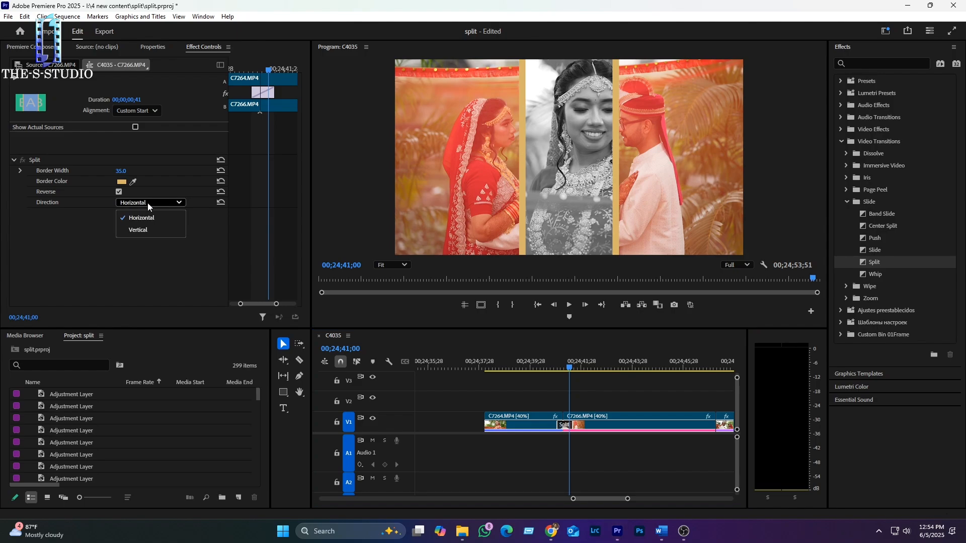
left_click(139, 231)
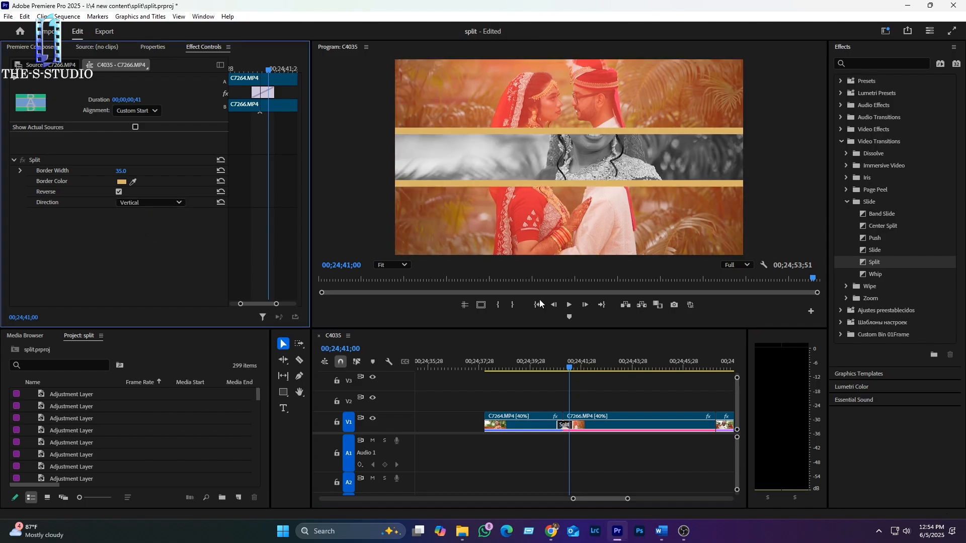
left_click(554, 369)
key("space")
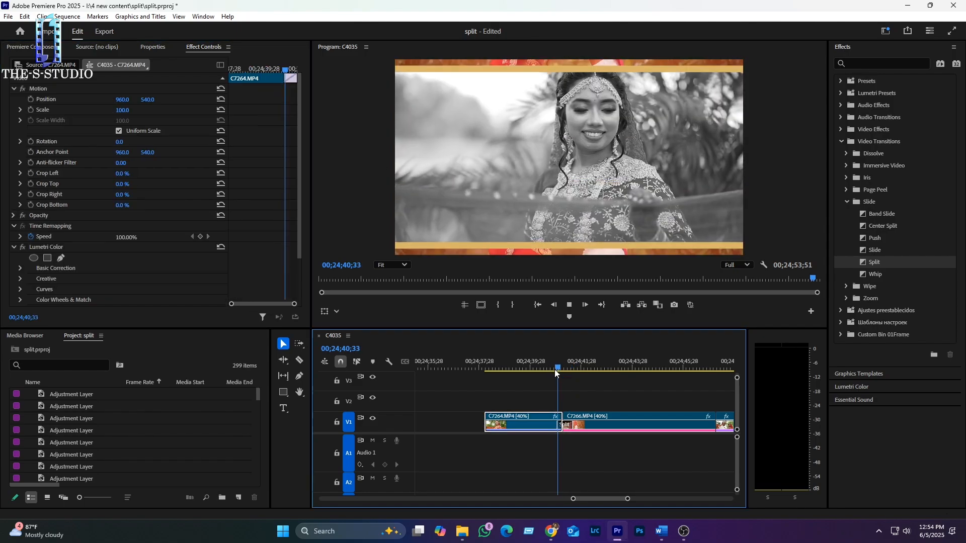
Turn off Reverse for the vertical Split transition and play it back from just before the cut
left_click(564, 368)
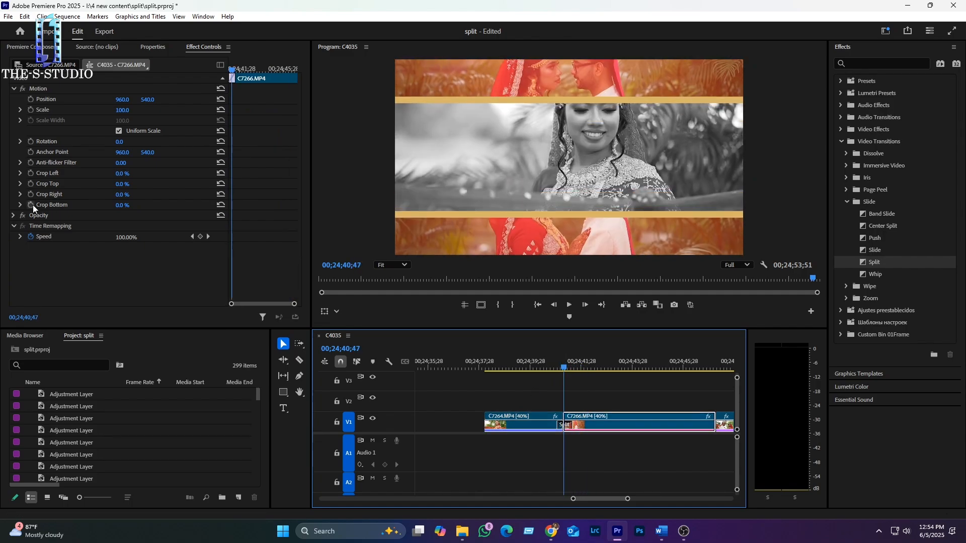
left_click(567, 427)
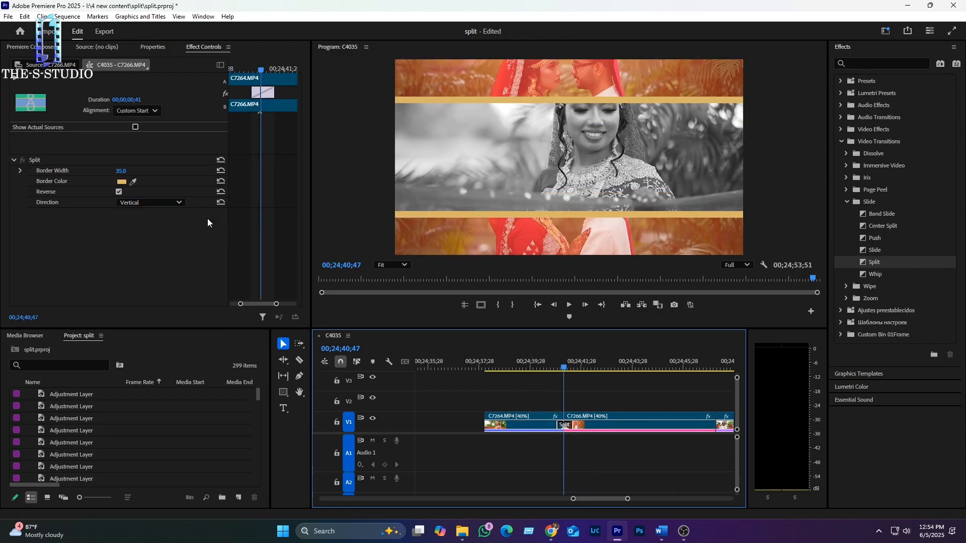
left_click(120, 193)
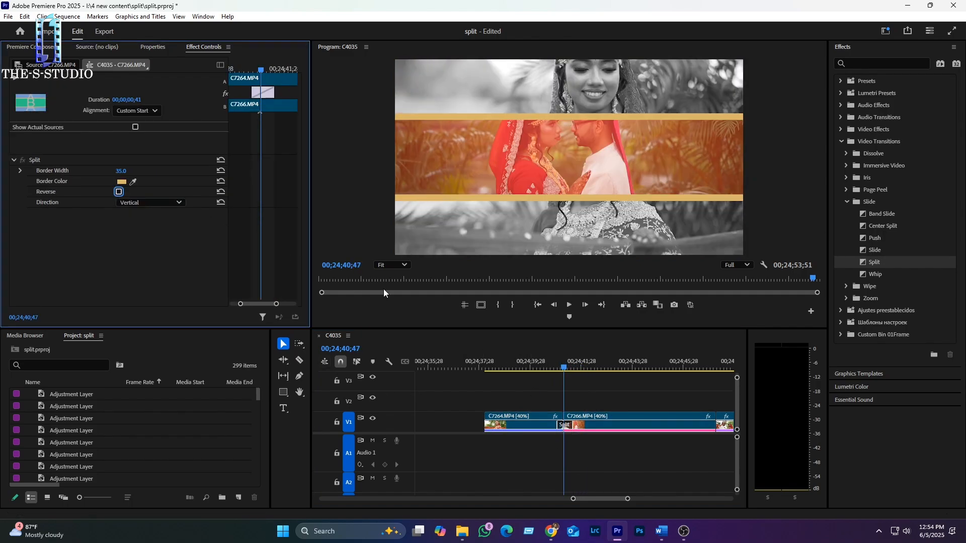
left_click(553, 370)
key("space")
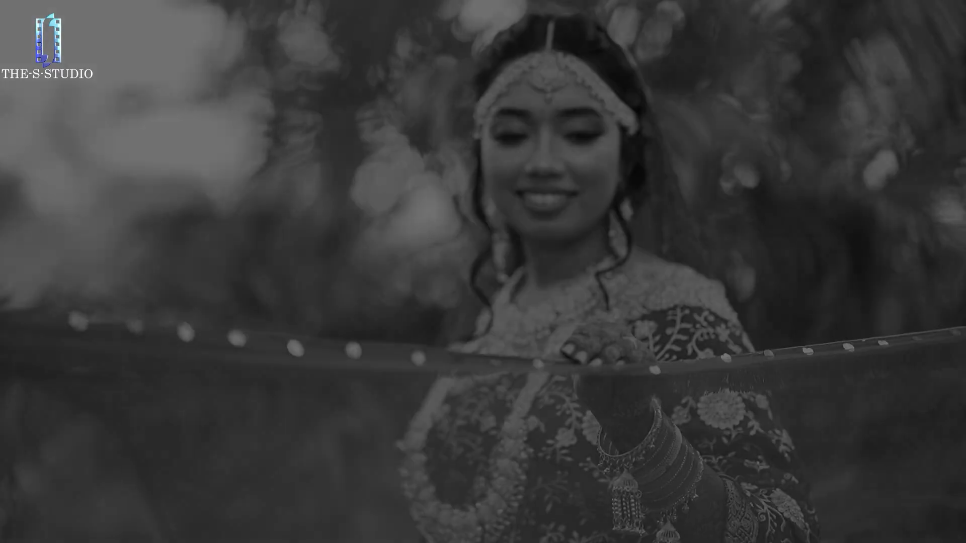